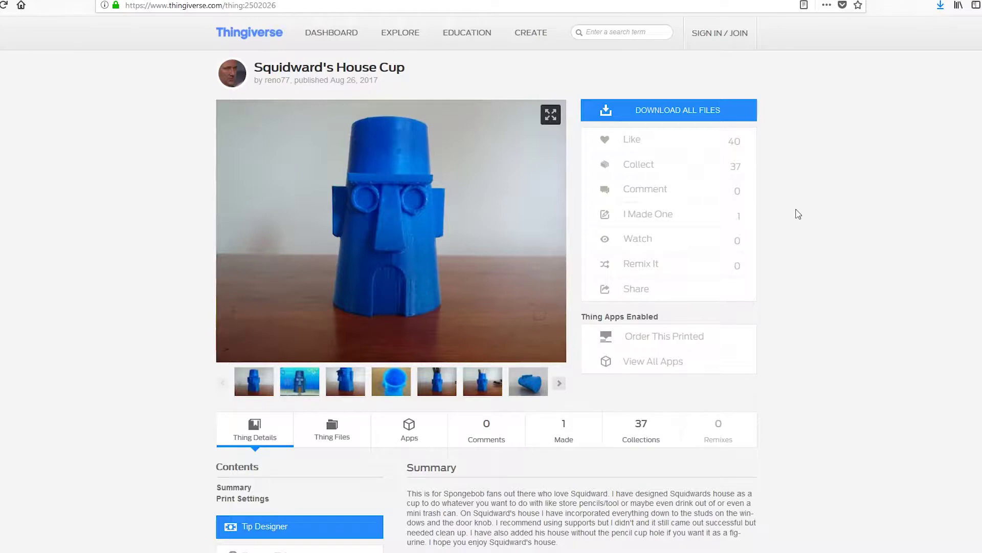
# Download all of Squidward's House Cup files from Thingiverse and save the zip.
pyautogui.click(689, 117)
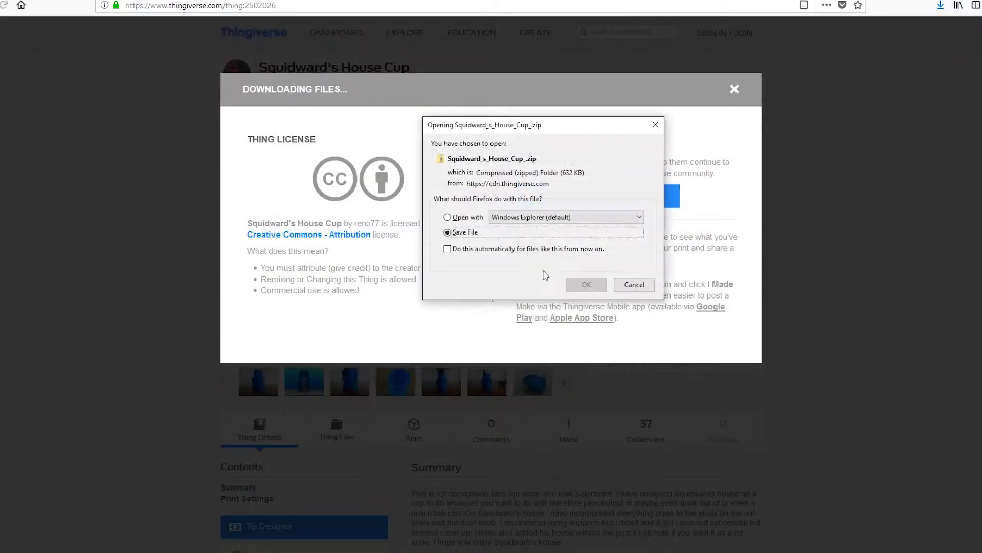
pyautogui.click(585, 285)
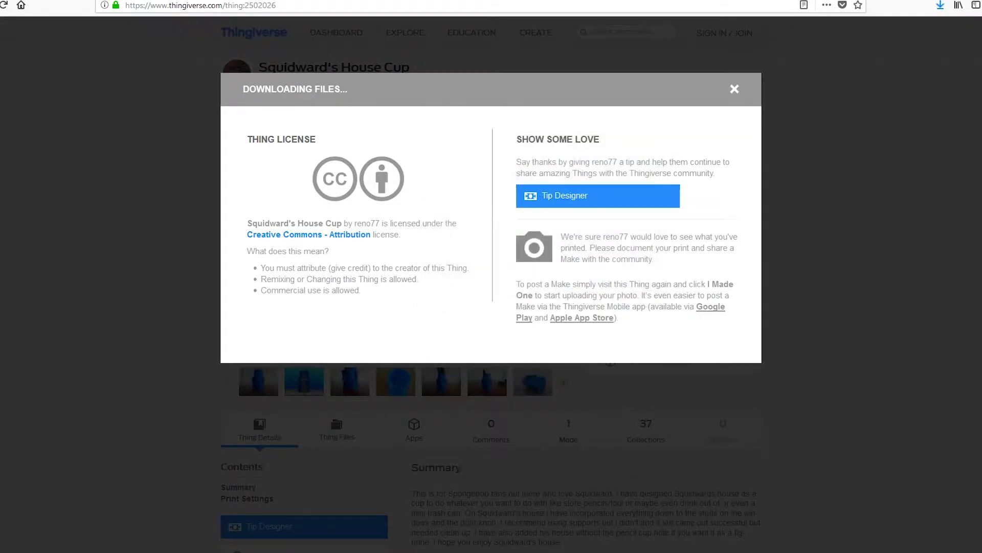
# Extract the downloaded Squidward zip into its own folder with 7-Zip.
pyautogui.click(197, 181)
pyautogui.rightClick(196, 183)
pyautogui.moveTo(235, 232)
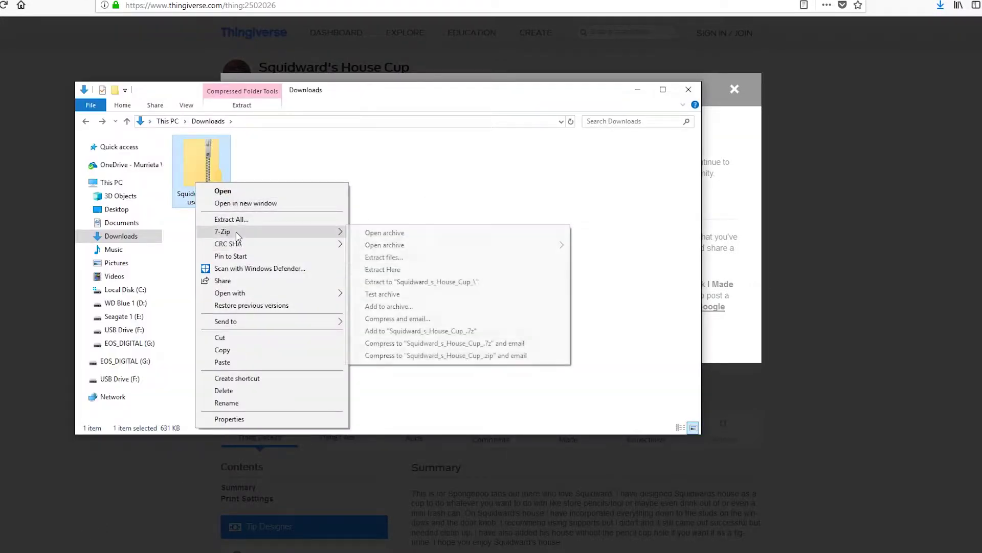
pyautogui.click(476, 282)
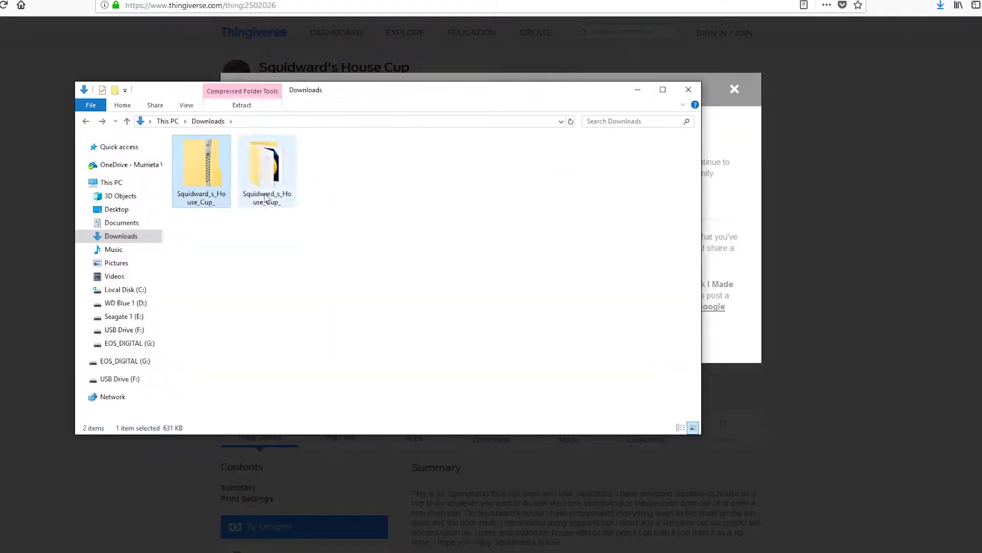
# Open the extracted folder's files subfolder and open the pencil cup model file.
pyautogui.doubleClick(266, 169)
pyautogui.doubleClick(219, 156)
pyautogui.doubleClick(250, 171)
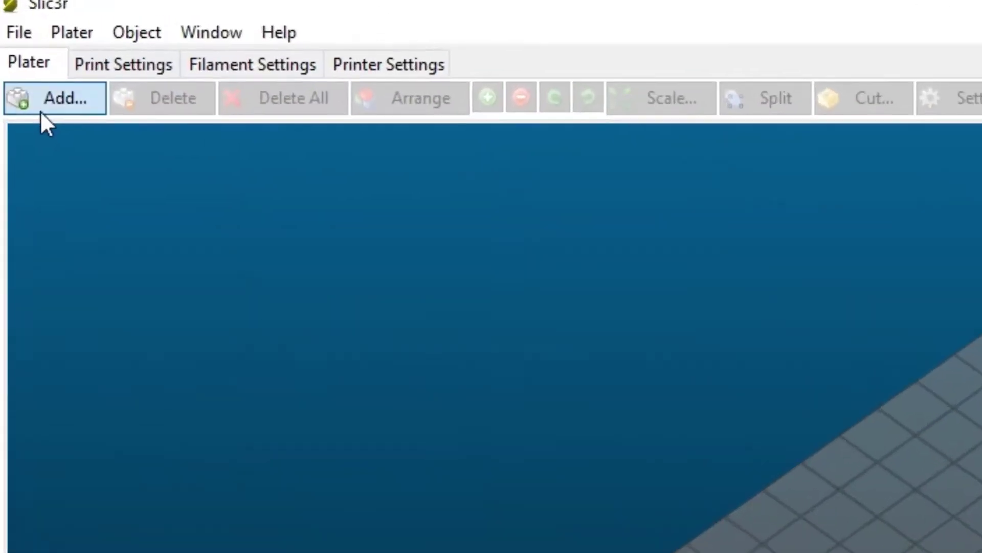
# Add the Squidwards_House_Pencil_Cup model to the Slic3r plate.
pyautogui.click(20, 42)
pyautogui.click(288, 267)
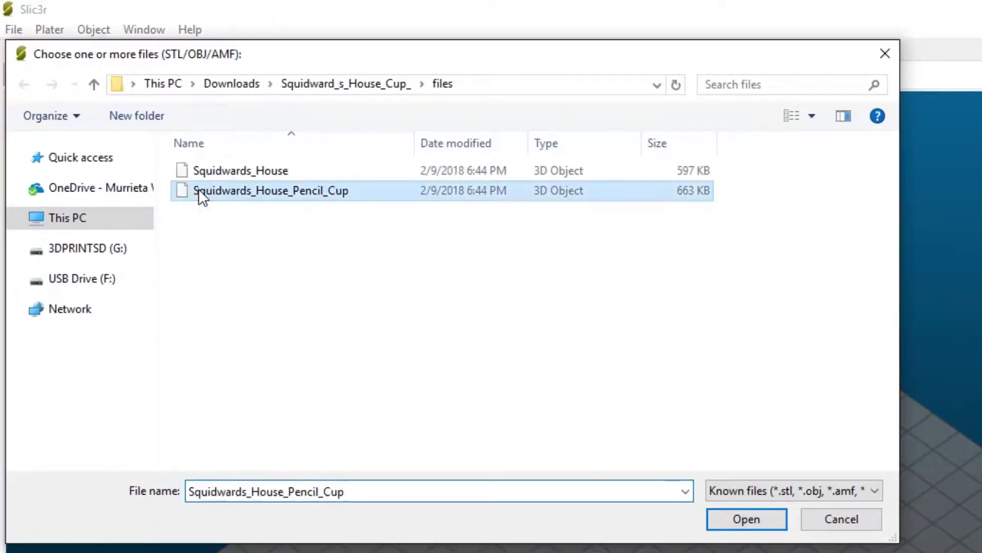
pyautogui.click(731, 527)
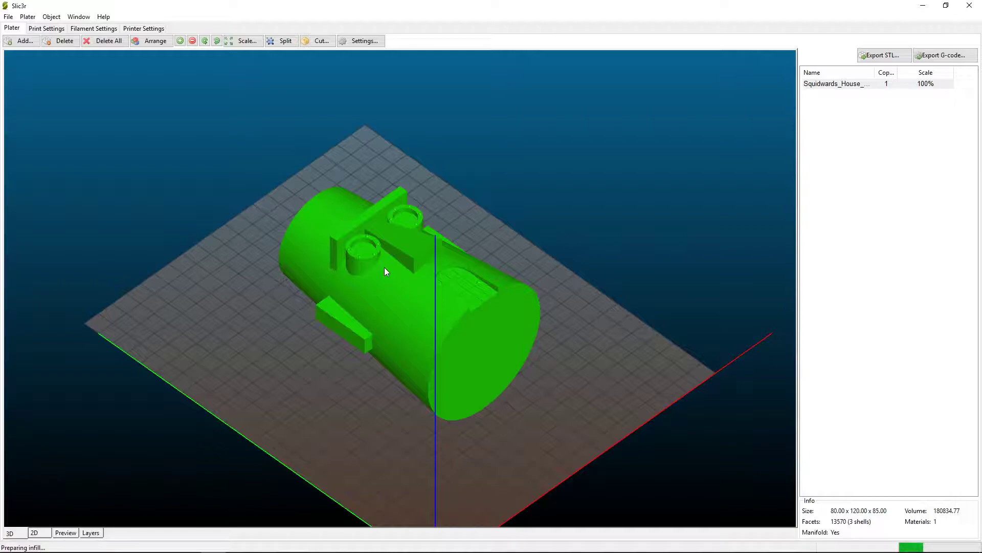
# Rotate the model 180° around the X axis so it stands upright.
pyautogui.rightClick(359, 278)
pyautogui.moveTo(441, 355)
pyautogui.click(529, 359)
pyautogui.write('180')
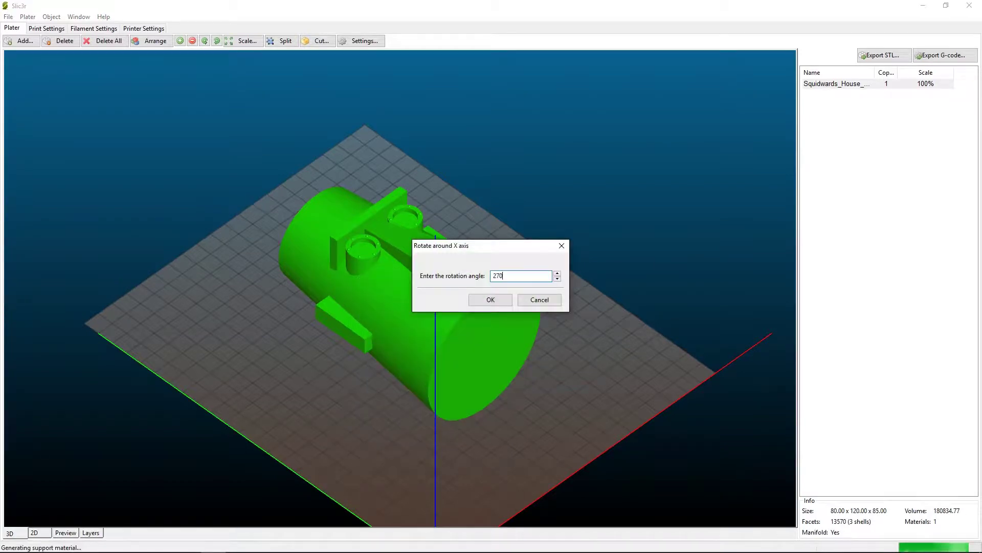
pyautogui.press('Return')
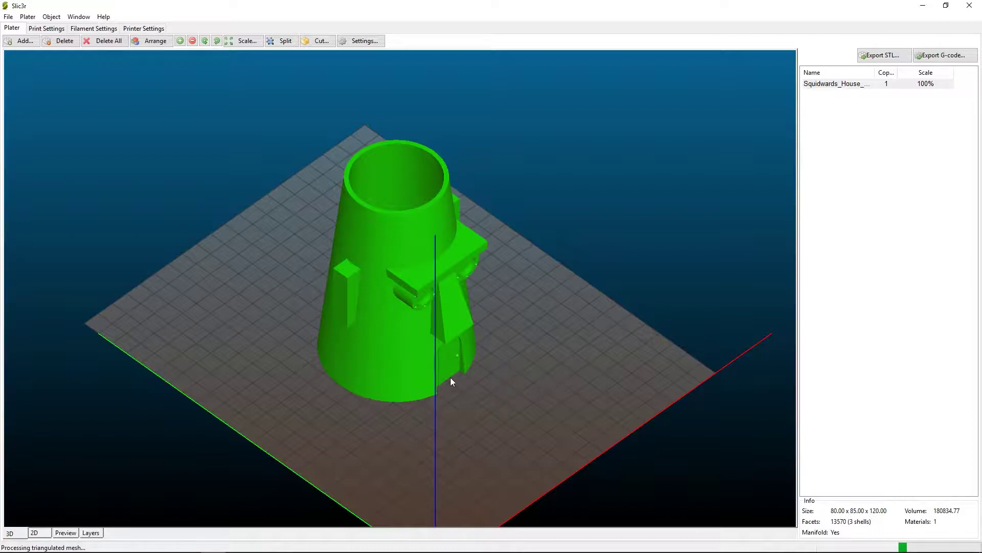
pyautogui.click(38, 29)
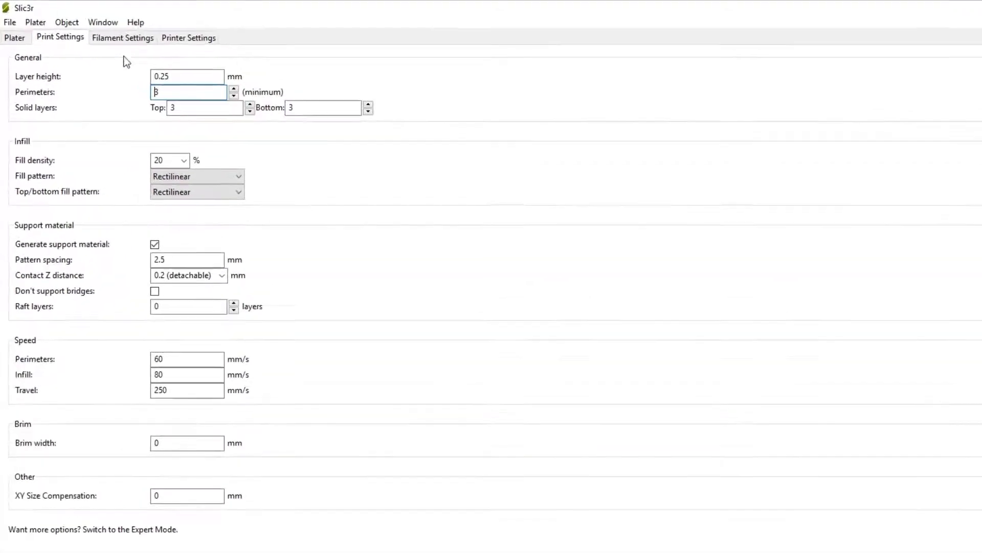
pyautogui.moveTo(183, 72)
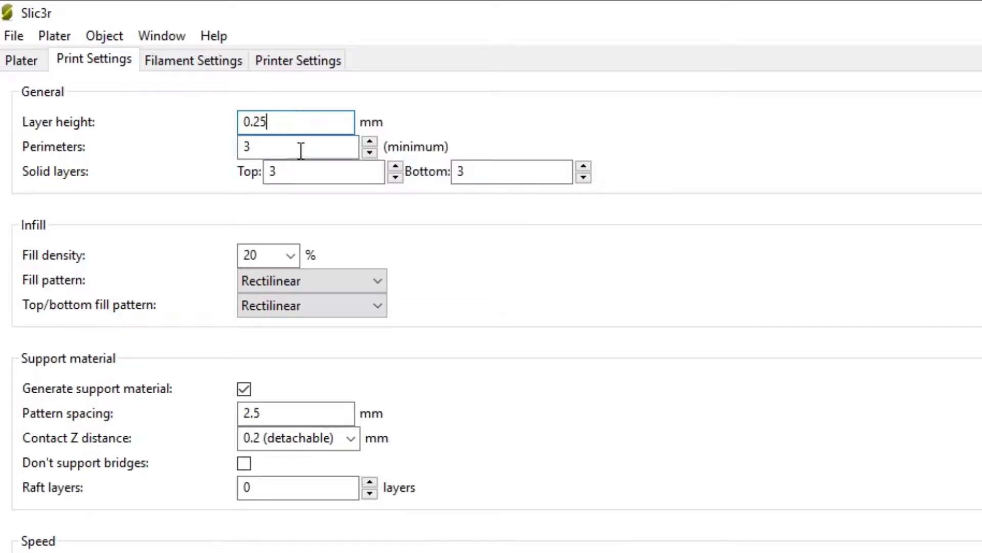
pyautogui.moveTo(299, 154)
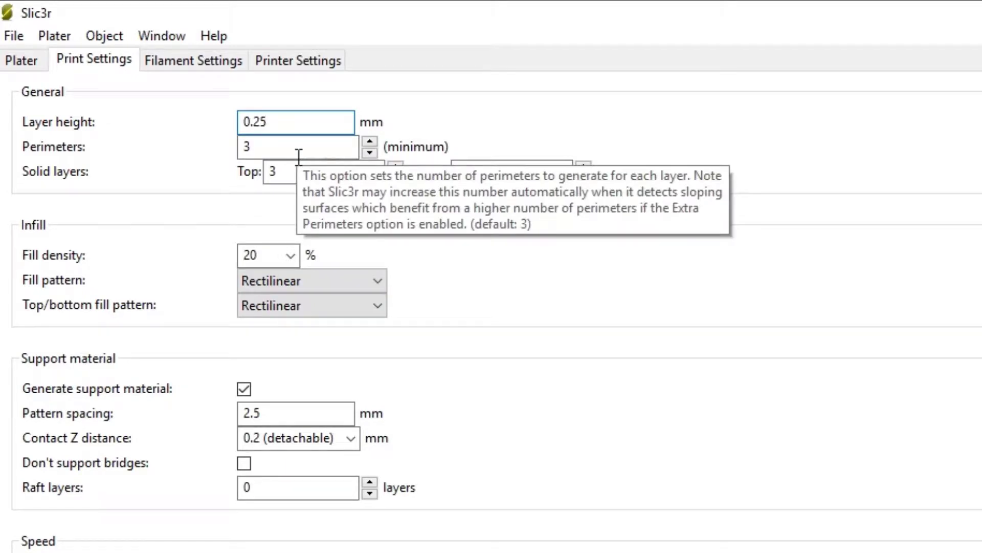
pyautogui.click(299, 154)
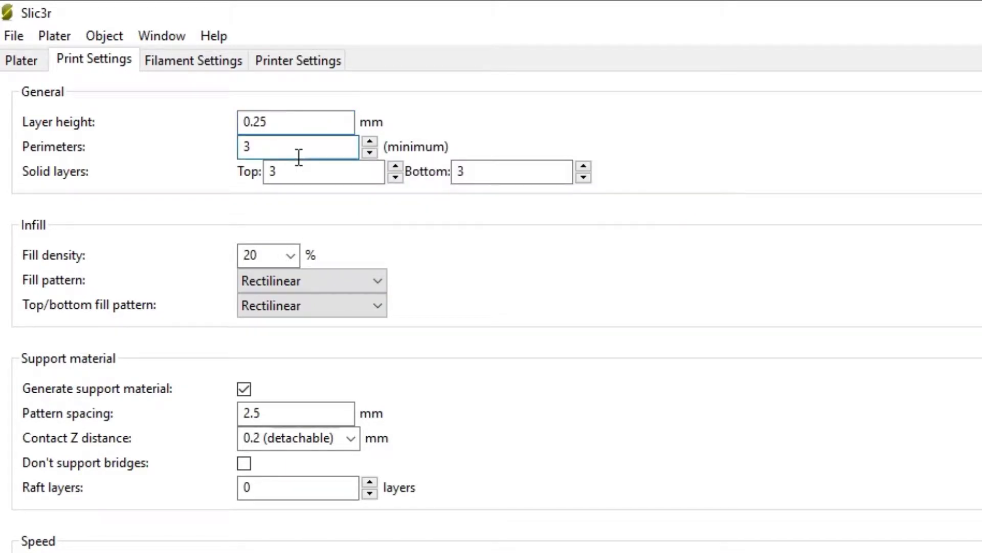
pyautogui.moveTo(310, 173)
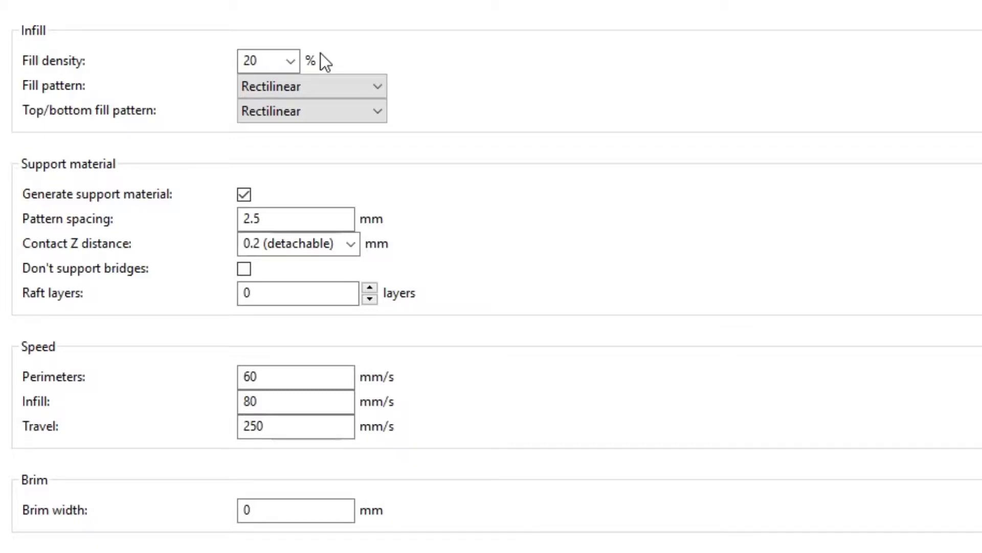
pyautogui.scroll(-5, 320, 53)
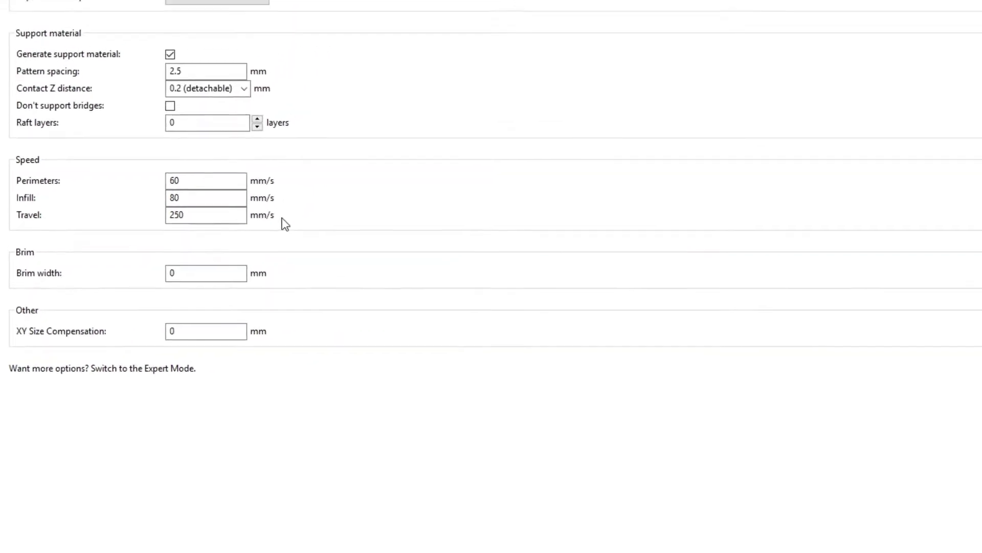
# Check the 1.75 mm filament and 0.35 mm nozzle values, then go back to the Plater.
pyautogui.click(99, 28)
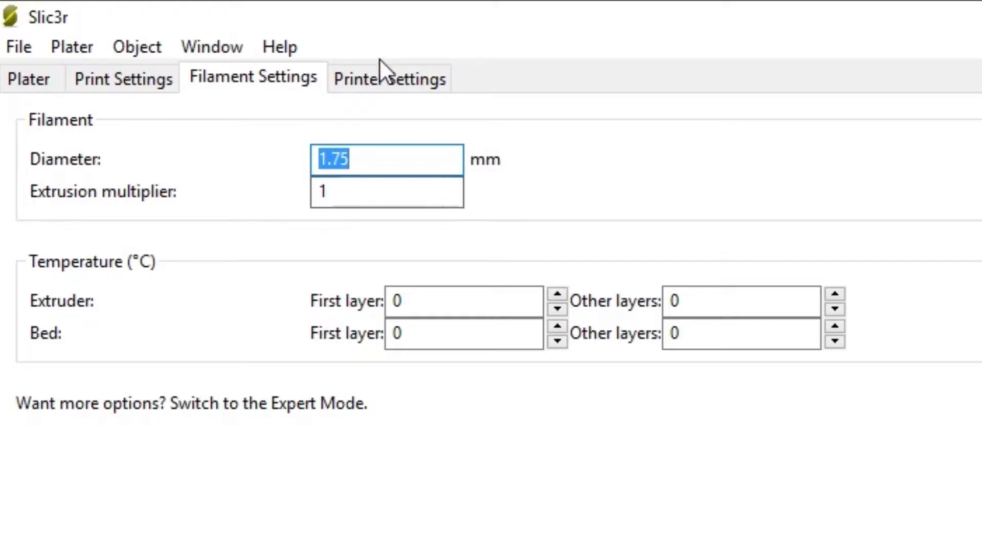
pyautogui.click(378, 91)
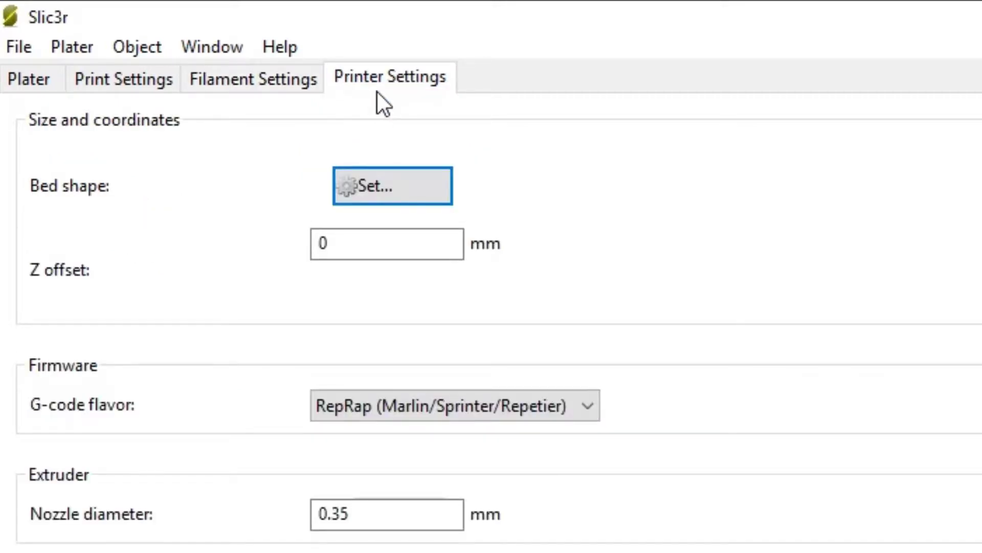
pyautogui.moveTo(467, 394)
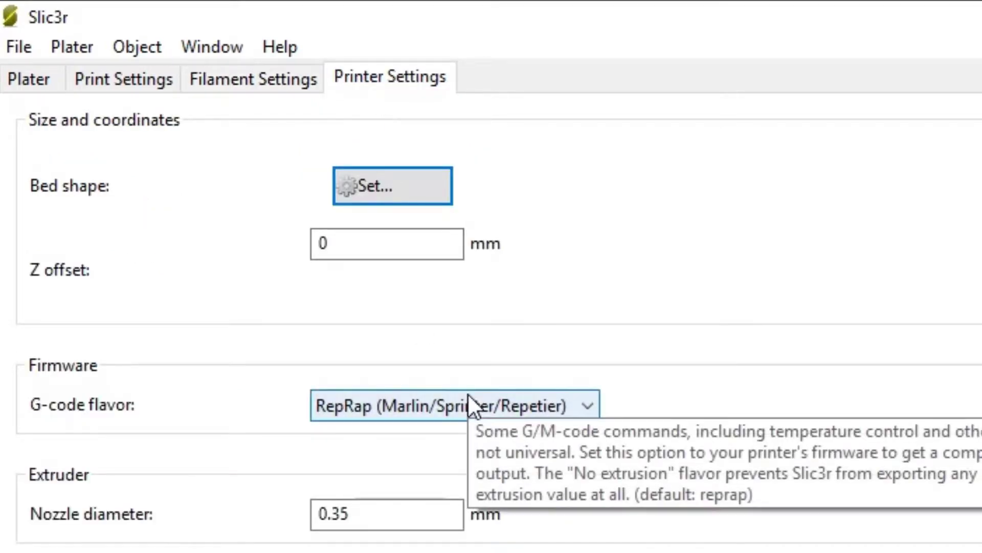
pyautogui.moveTo(439, 512)
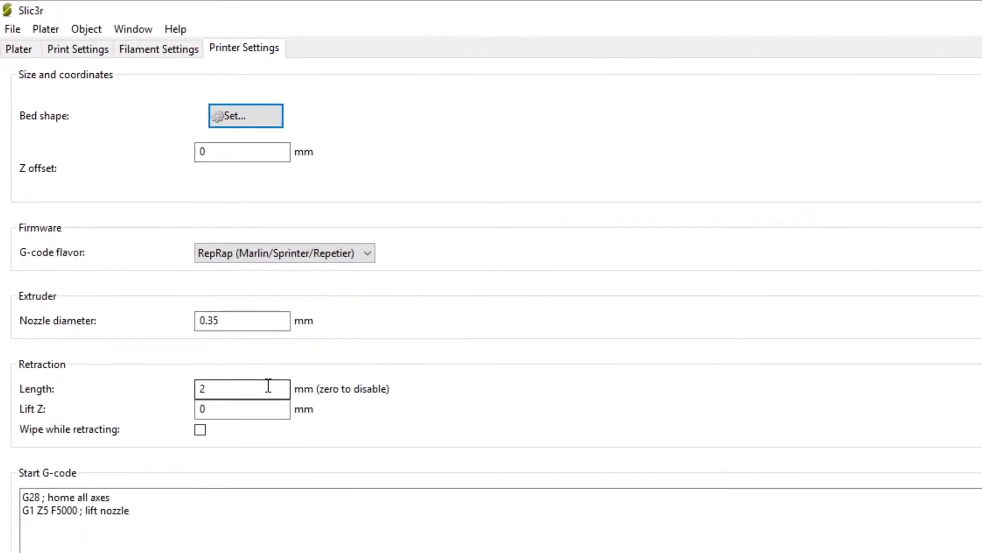
pyautogui.click(16, 39)
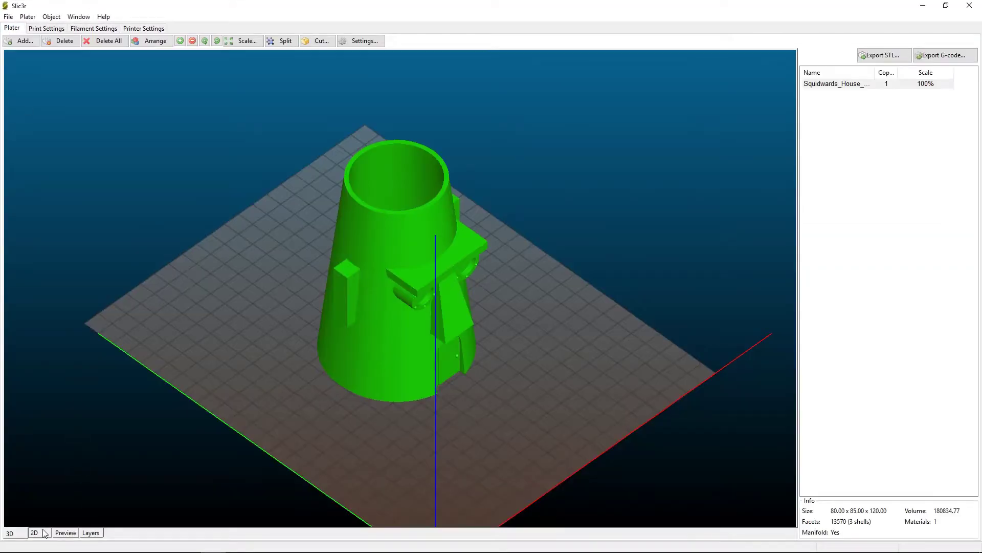
# Inspect the sliced cup's perimeters, infill and skirt layer by layer in Preview.
pyautogui.click(58, 535)
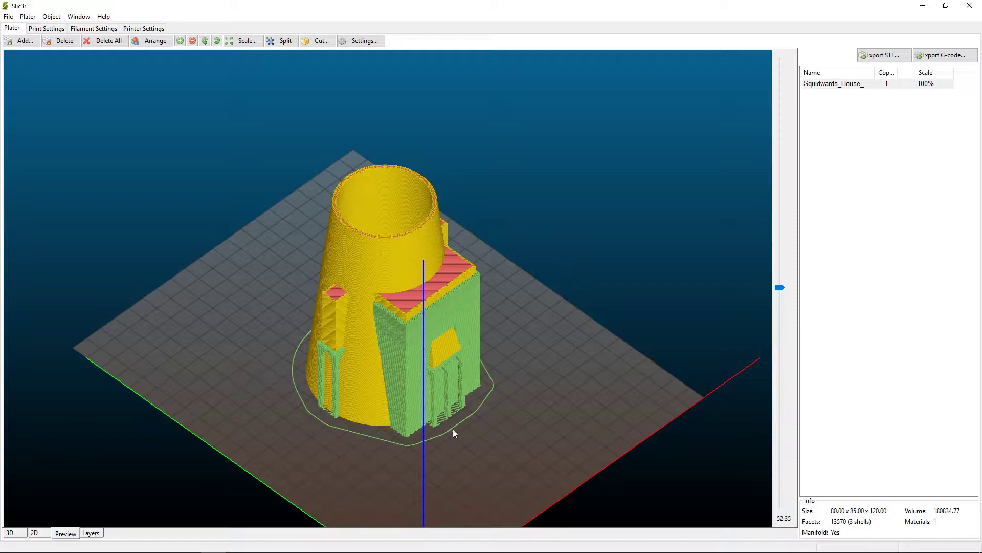
pyautogui.moveTo(522, 419); pyautogui.dragTo(502, 416)
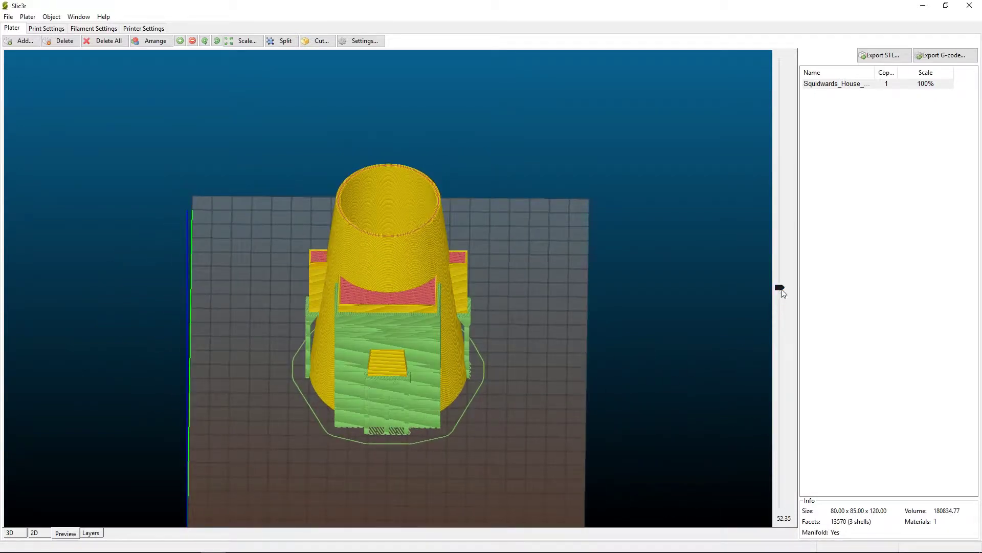
pyautogui.moveTo(782, 289); pyautogui.dragTo(759, 169)
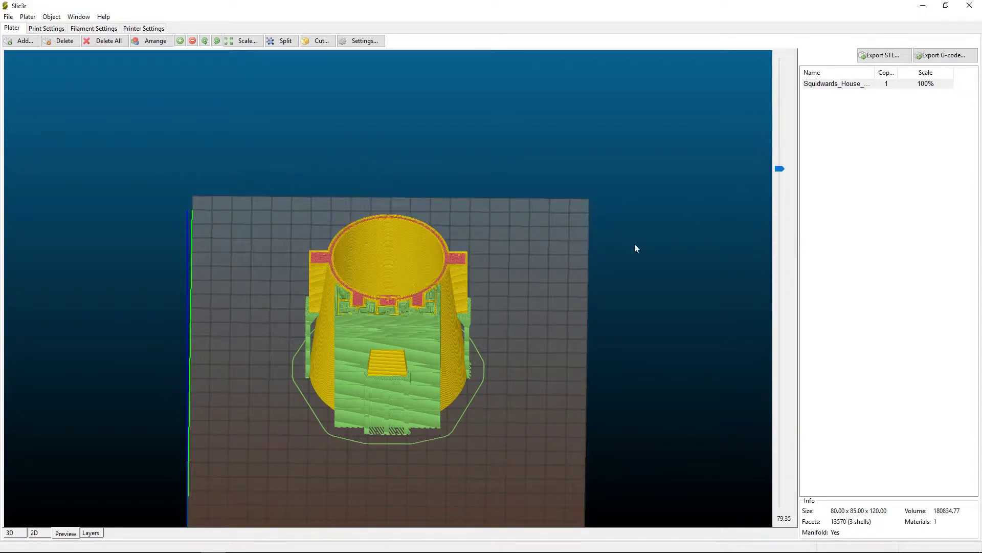
pyautogui.scroll(5, 358, 308)
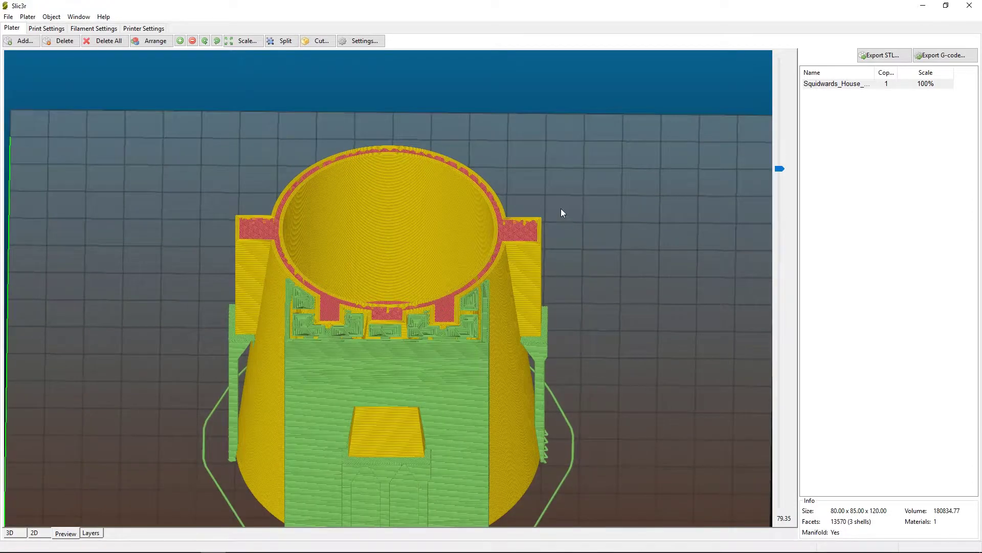
pyautogui.moveTo(561, 208); pyautogui.dragTo(558, 223)
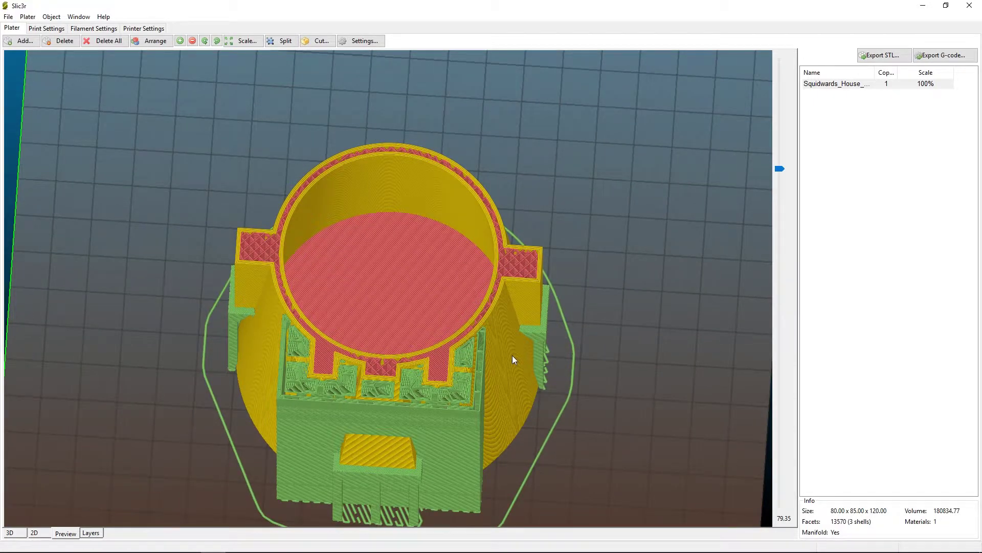
# Export the G-code to 3DPRINTSD (G:), replacing the existing Squidwards_House_Pencil_Cup file.
pyautogui.click(965, 56)
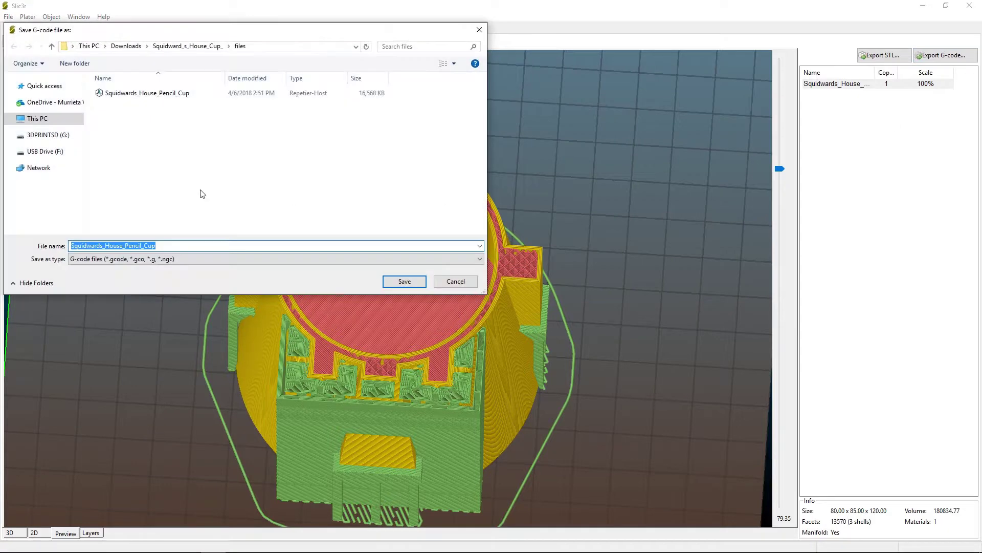
pyautogui.click(32, 136)
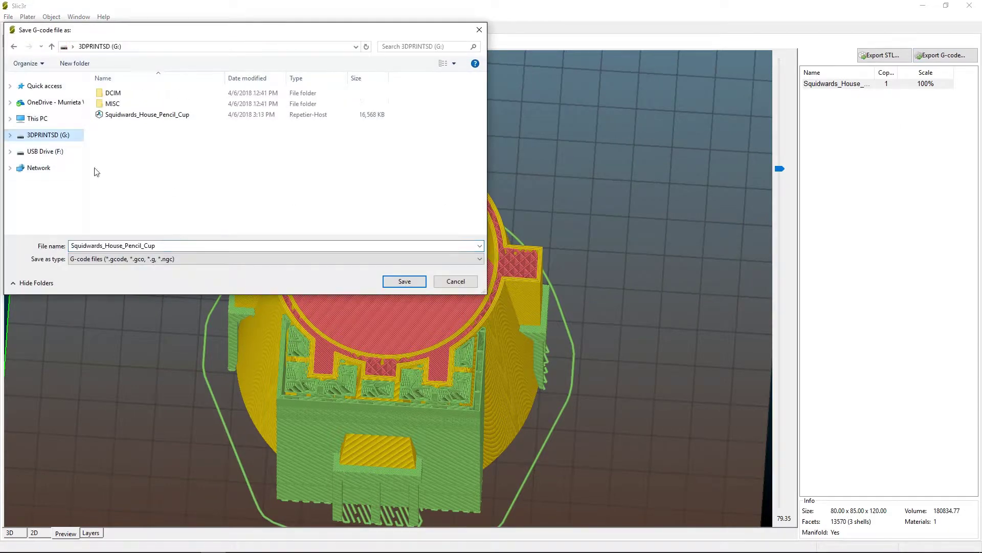
pyautogui.click(403, 282)
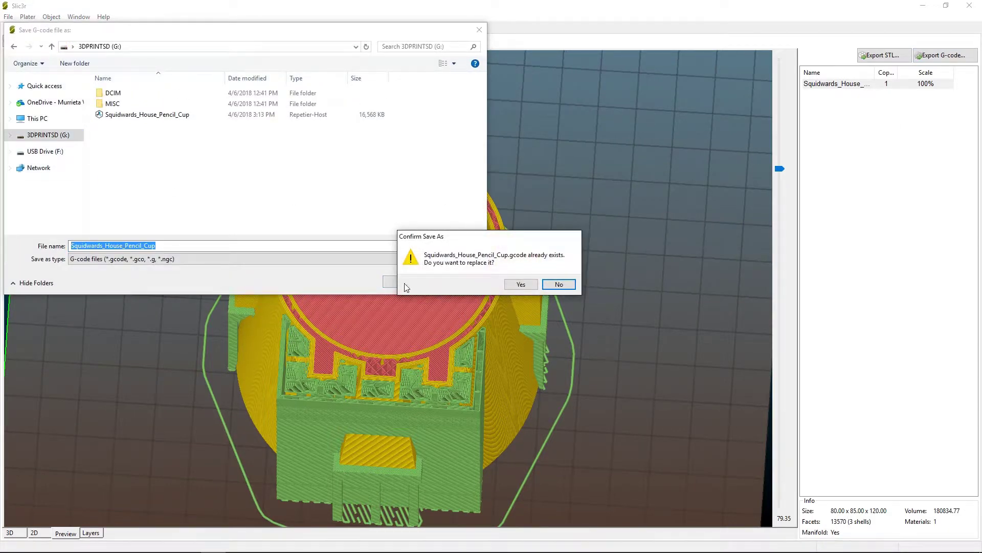
pyautogui.click(521, 285)
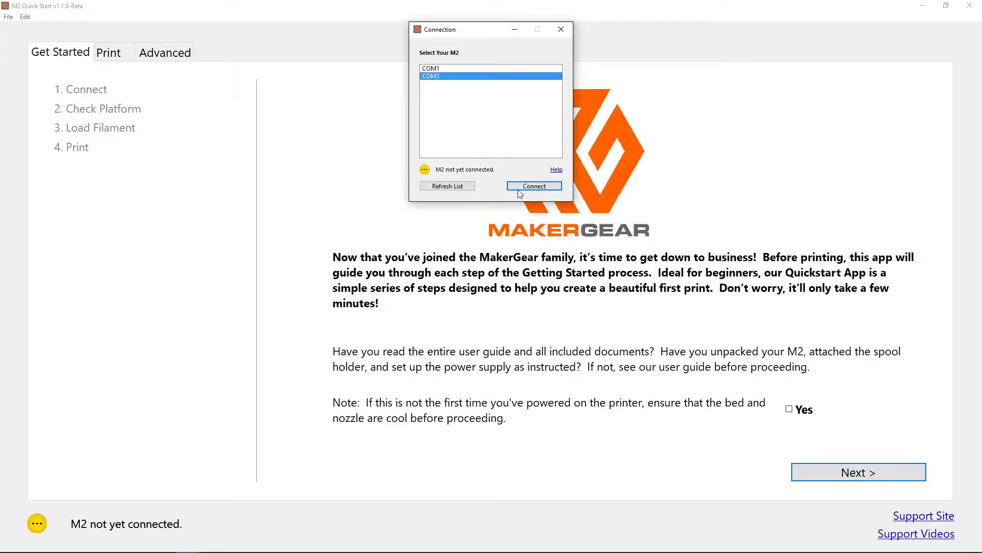
# Connect M2 Quick Start to the printer on COM3 and dismiss the Connected! message.
pyautogui.press('Return')
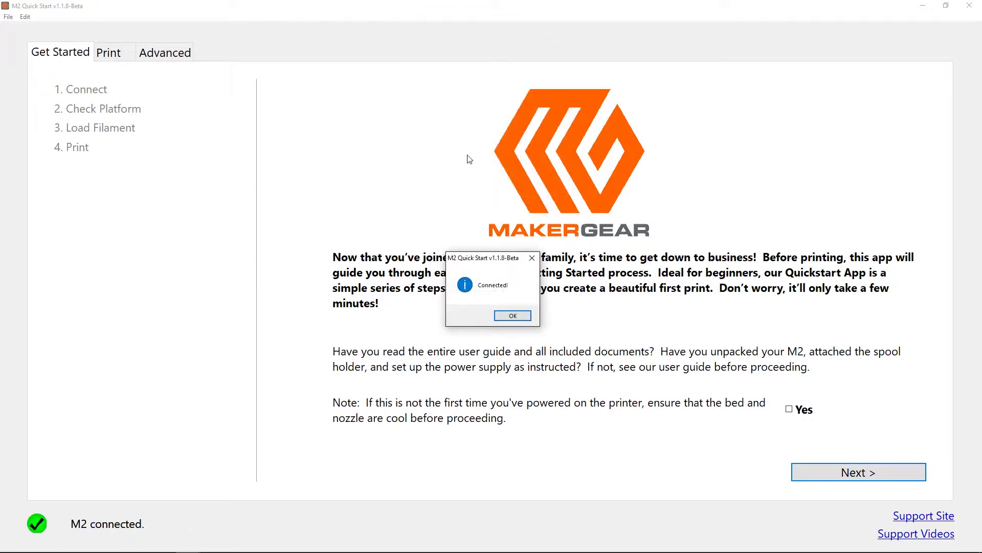
pyautogui.click(512, 317)
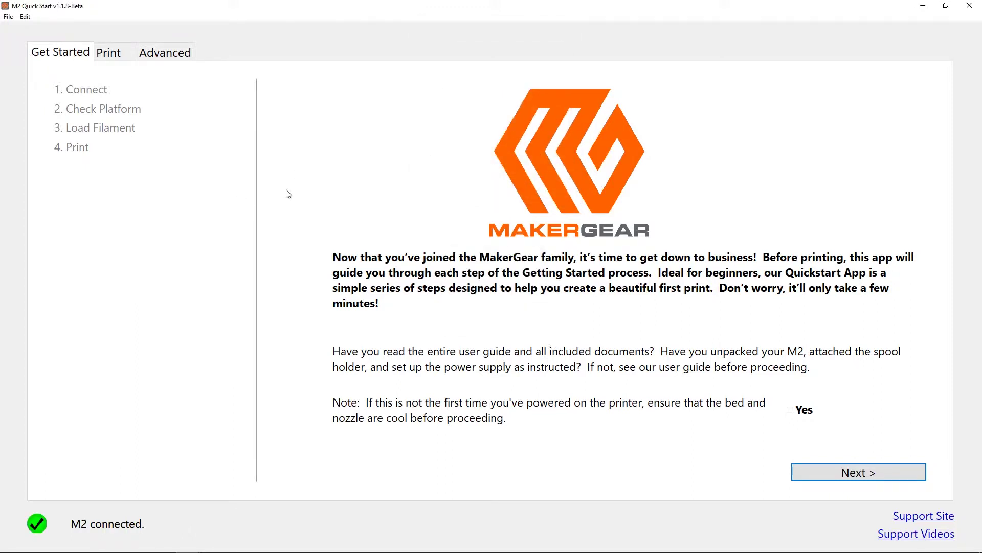
pyautogui.click(169, 54)
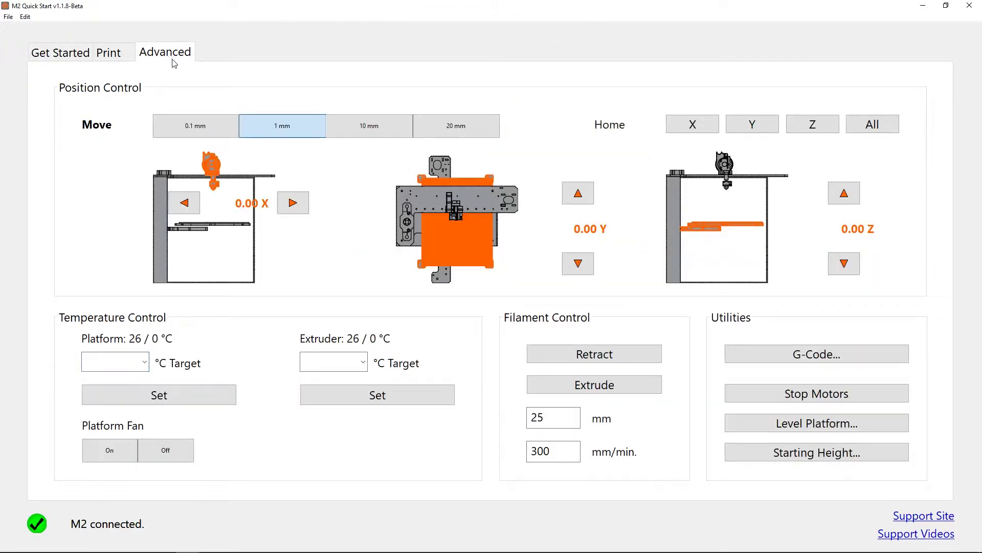
# Heat the platform to 70 °C and the extruder to 220 °C, then retract the filament.
pyautogui.click(145, 363)
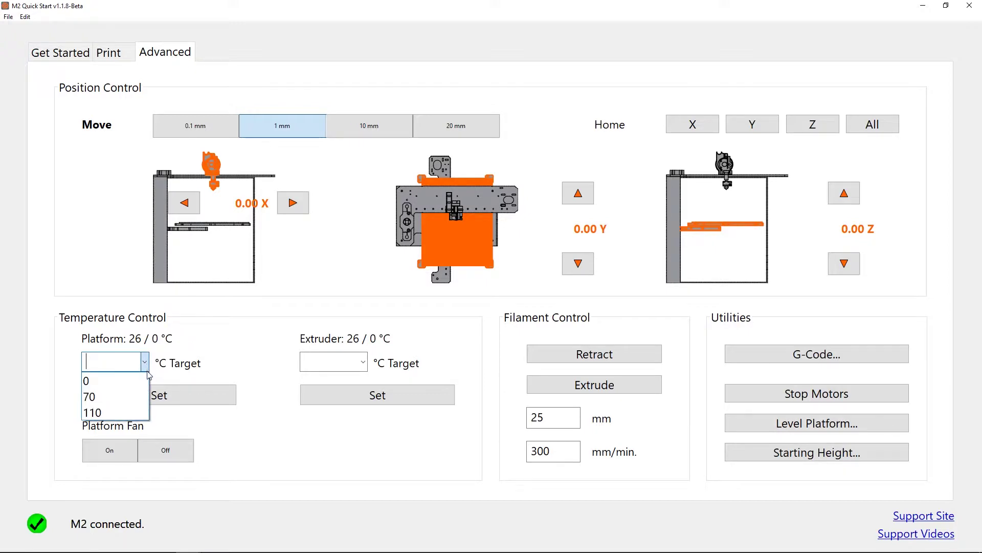
pyautogui.click(146, 396)
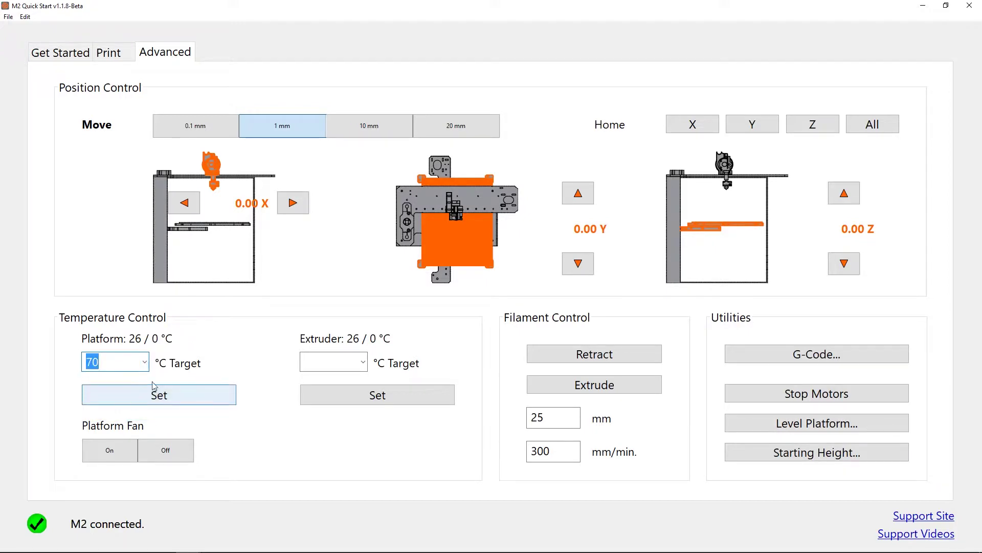
pyautogui.click(187, 399)
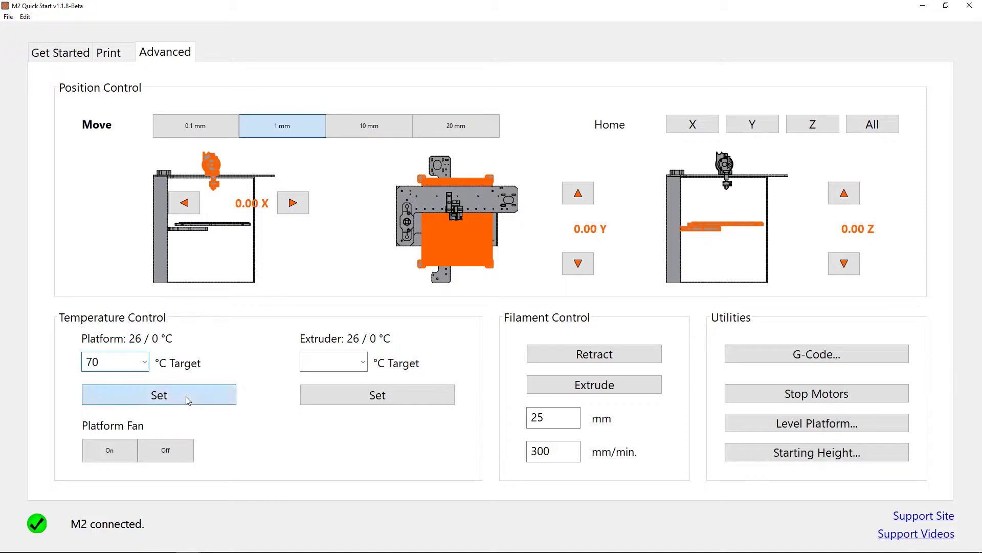
pyautogui.click(325, 398)
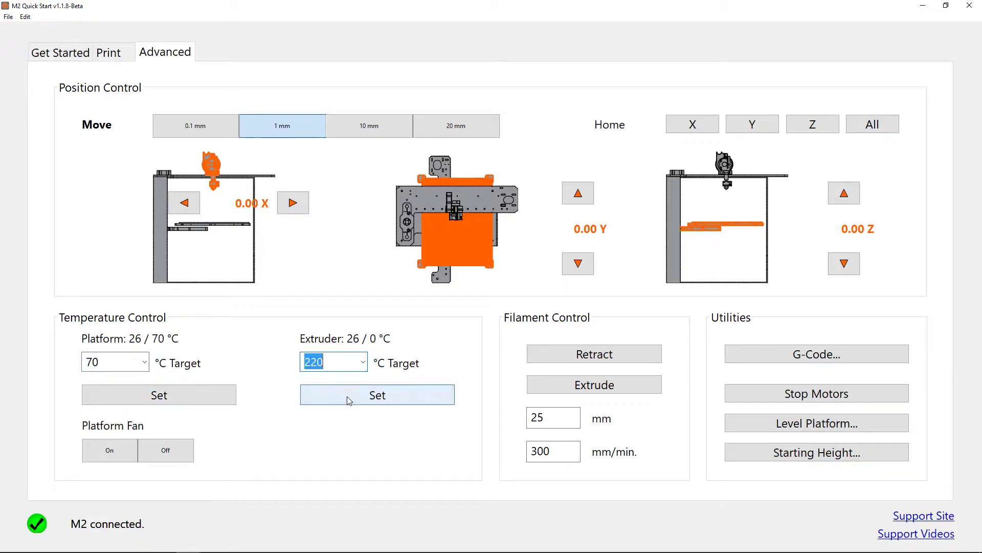
pyautogui.click(349, 400)
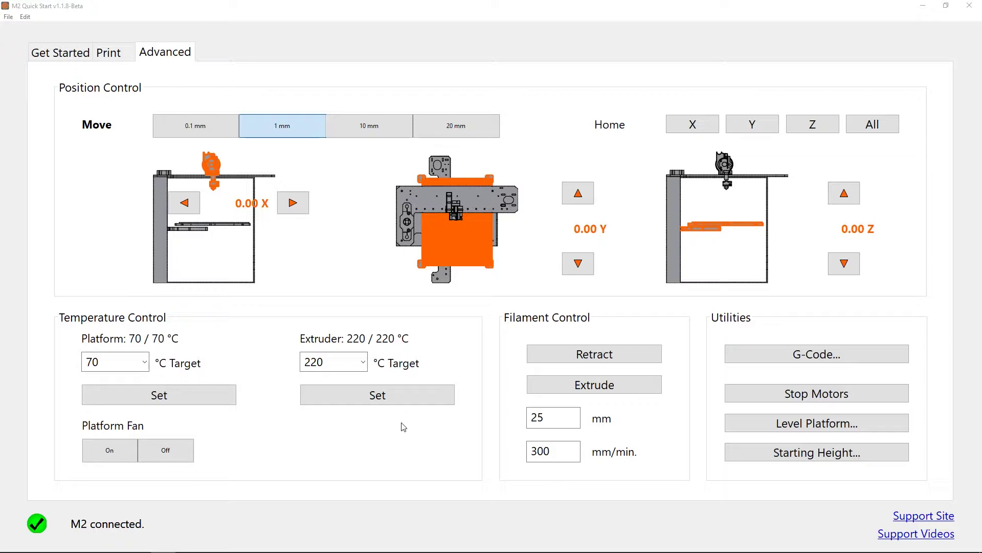
pyautogui.click(584, 354)
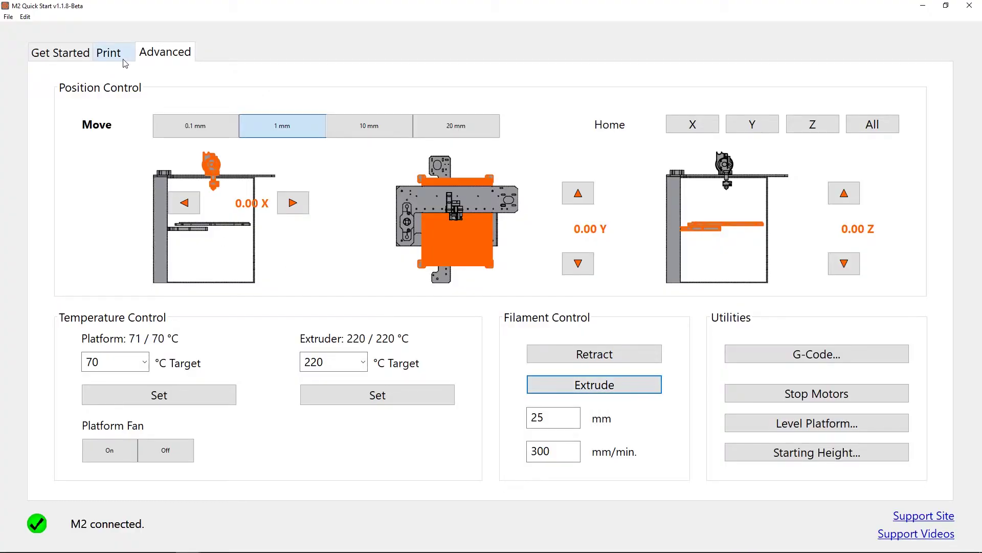
# Start printing SQUIDW~1.GCO from the SD card, confirming the filament is loaded.
pyautogui.click(122, 57)
pyautogui.click(110, 152)
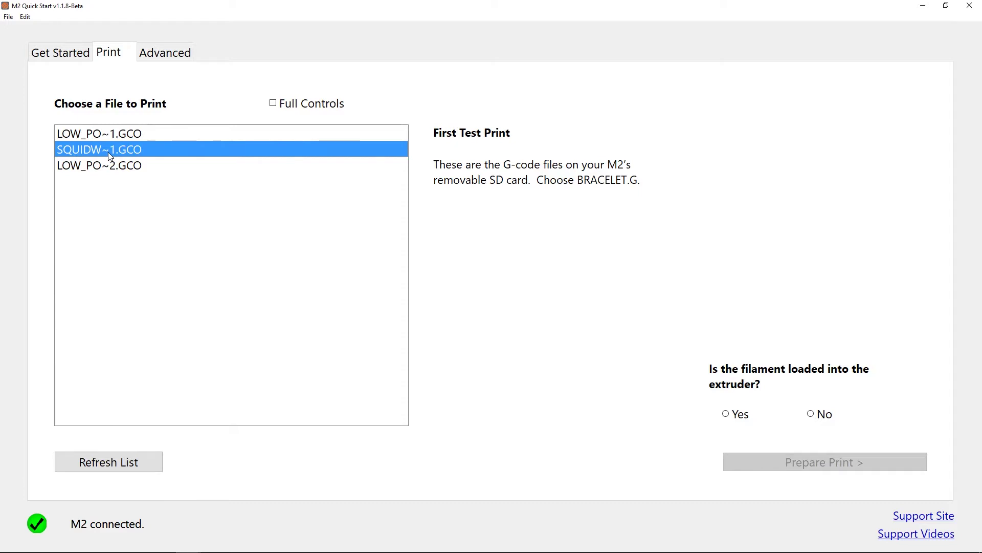
pyautogui.click(741, 416)
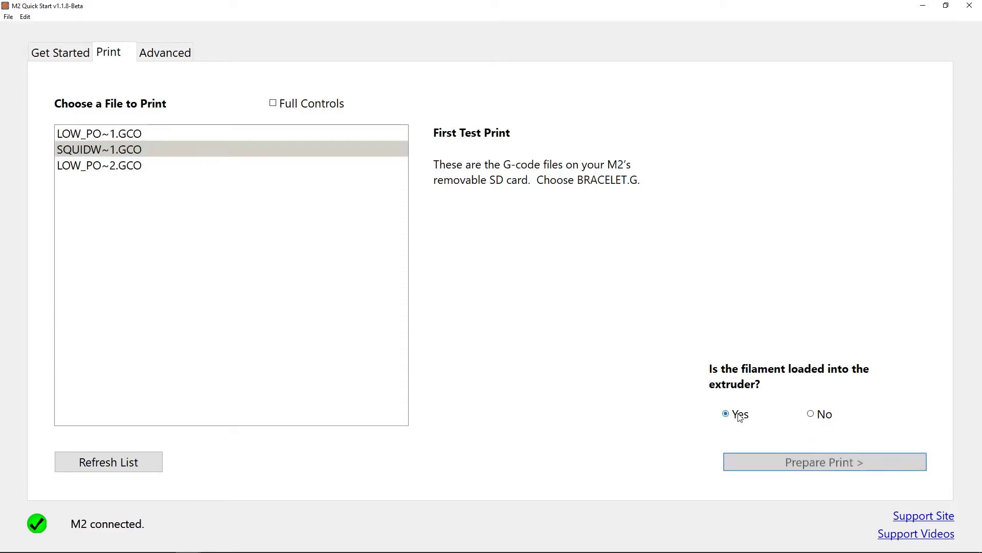
pyautogui.click(781, 466)
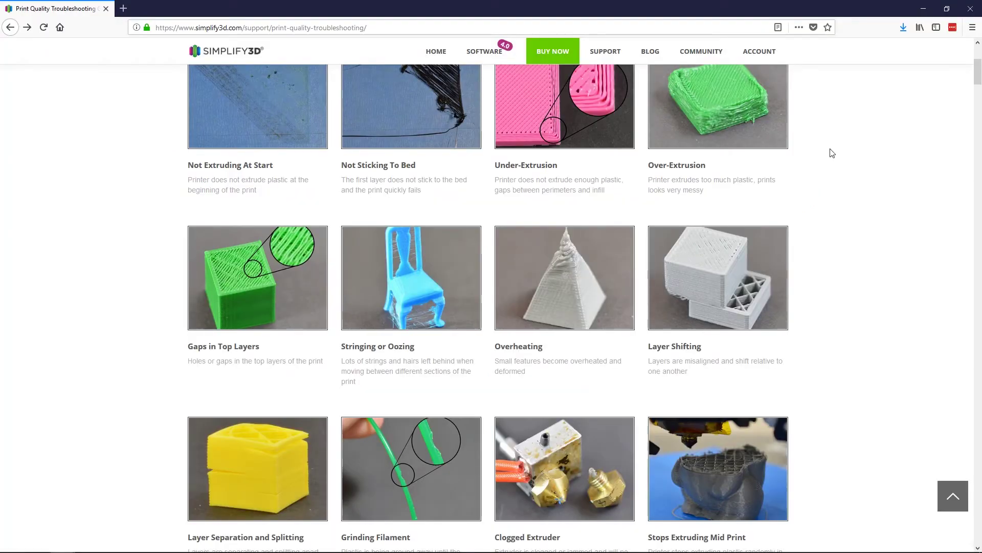
pyautogui.scroll(2, 830, 152)
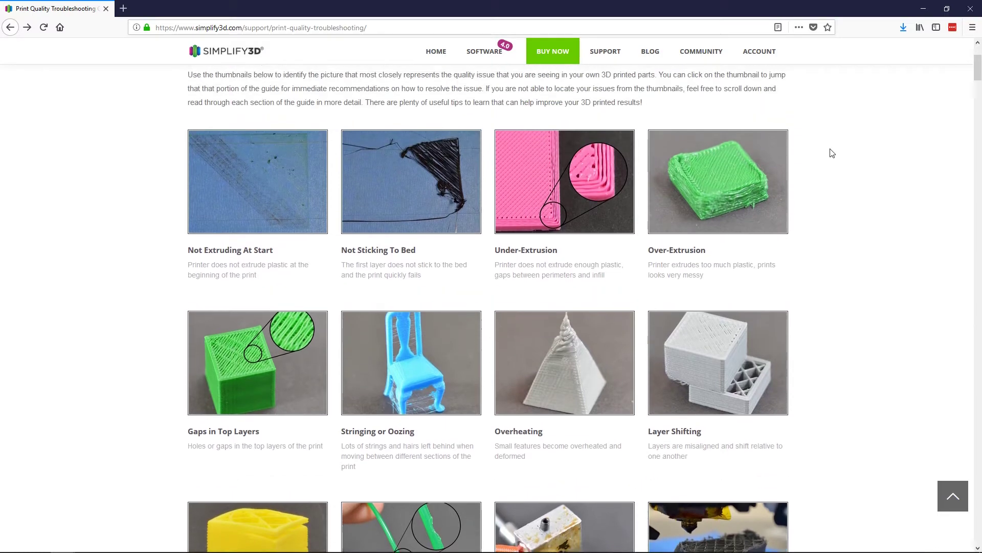
pyautogui.scroll(-1, 867, 315)
pyautogui.scroll(-1, 873, 307)
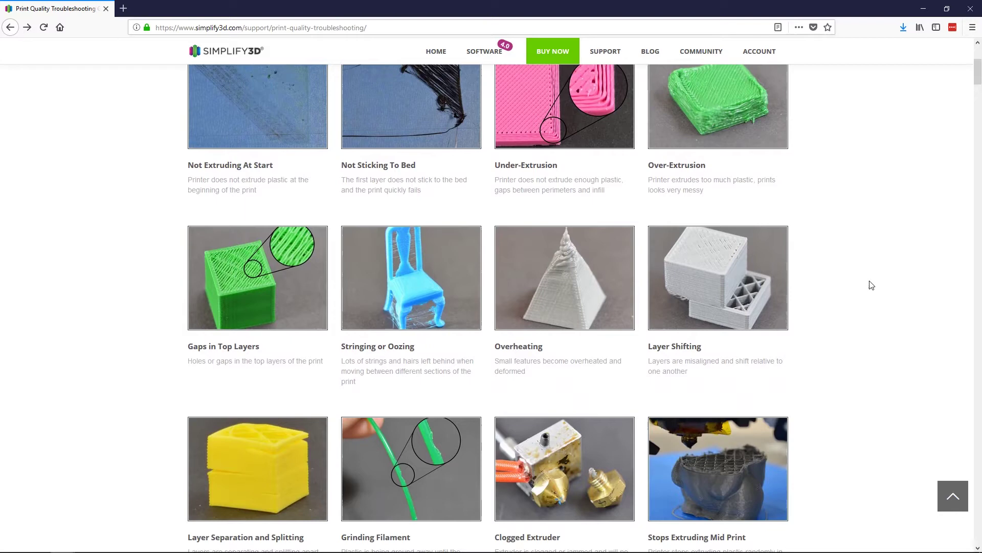
pyautogui.scroll(-1, 861, 347)
pyautogui.click(719, 409)
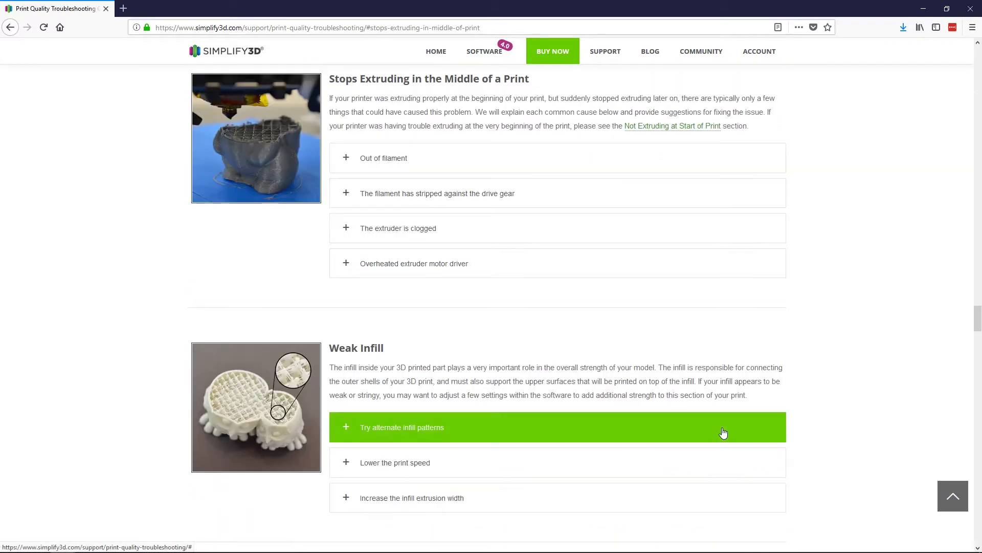
pyautogui.click(481, 261)
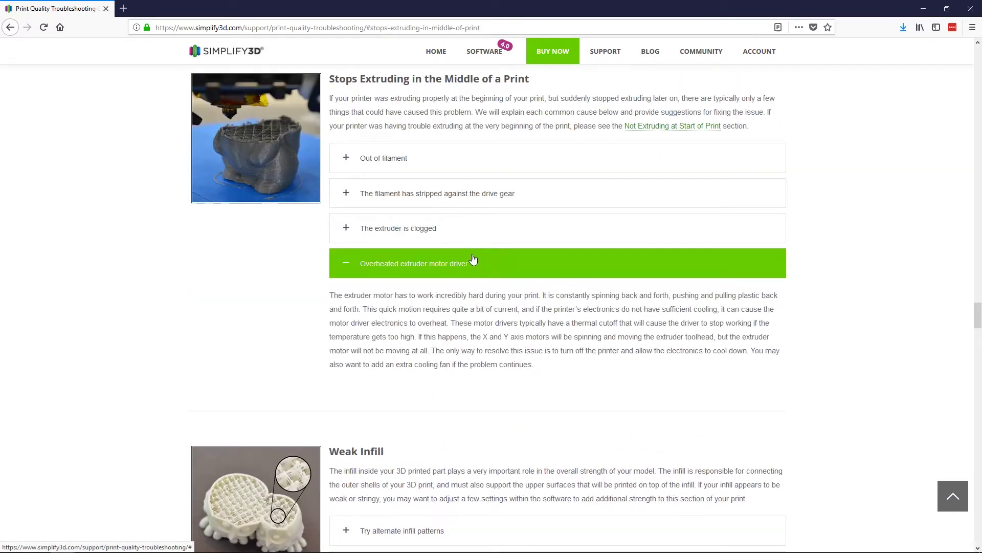
pyautogui.click(10, 27)
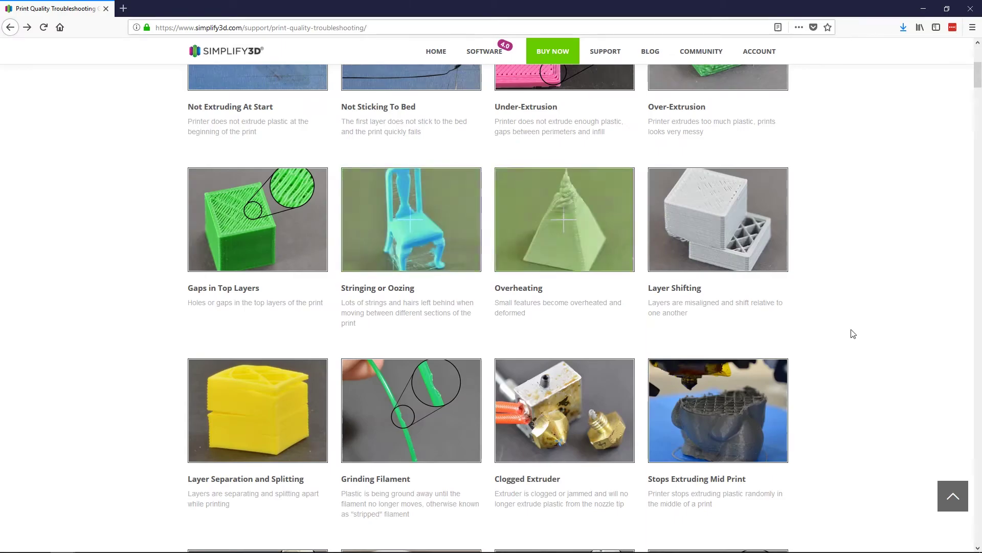